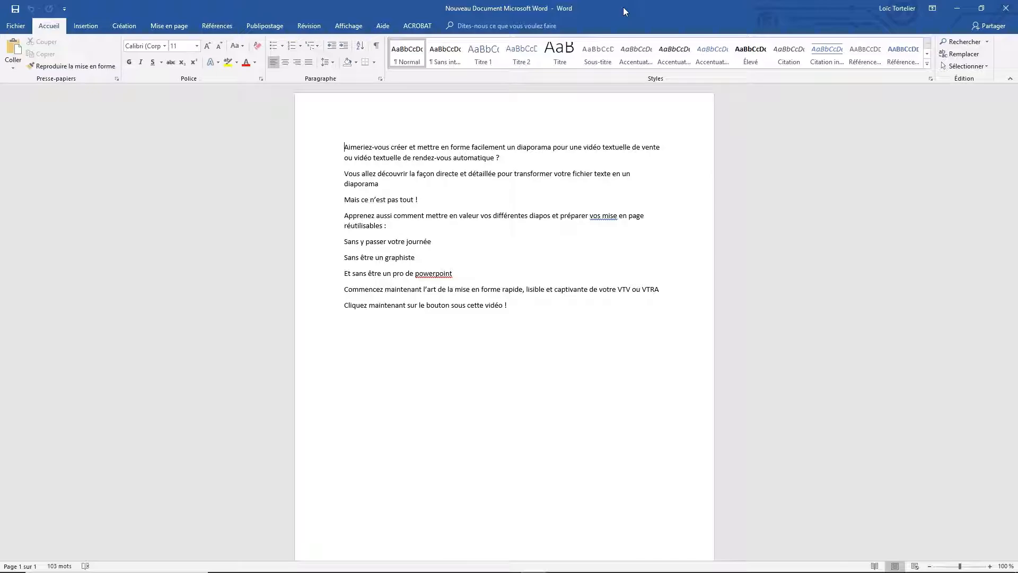
pyautogui.moveTo(345, 148); pyautogui.dragTo(512, 298)
pyautogui.click(511, 298)
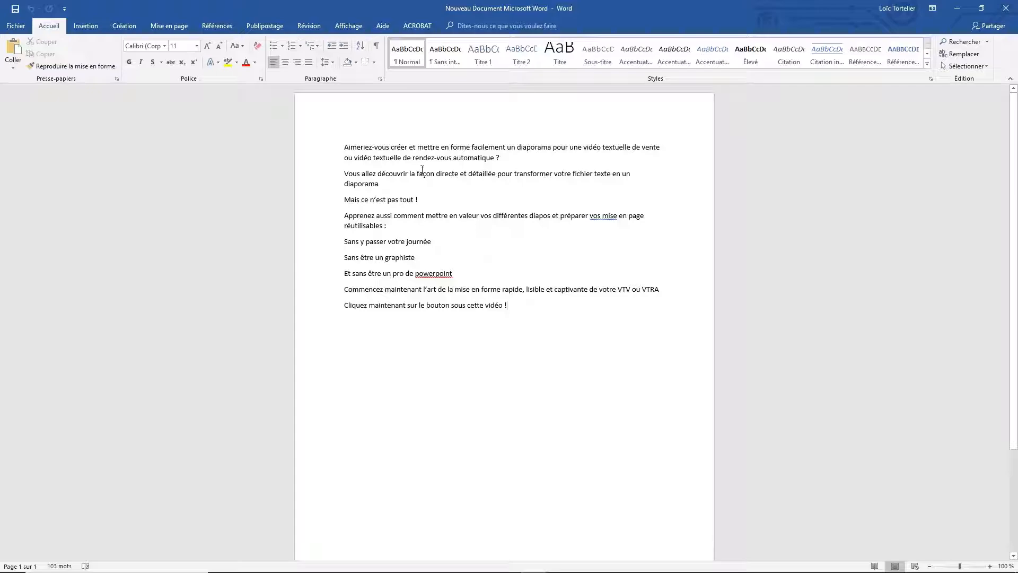
pyautogui.moveTo(345, 148); pyautogui.dragTo(505, 156)
pyautogui.click(504, 156)
# Correct the flagged "vos mise" to "vos mises" and "powerpoint" to "PowerPoint" using the suggested spellings.
pyautogui.rightClick(610, 215)
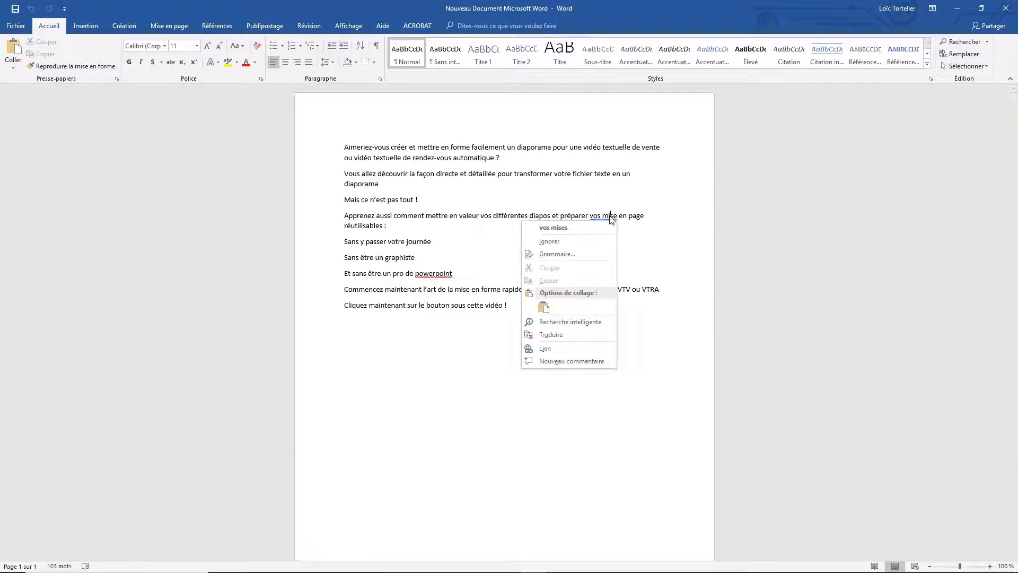
pyautogui.click(593, 228)
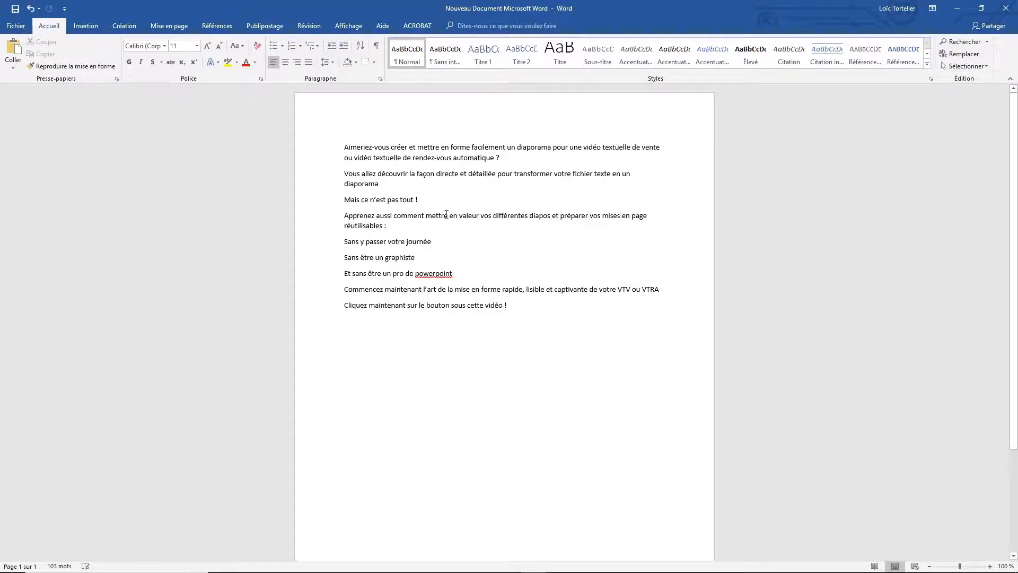
pyautogui.rightClick(431, 272)
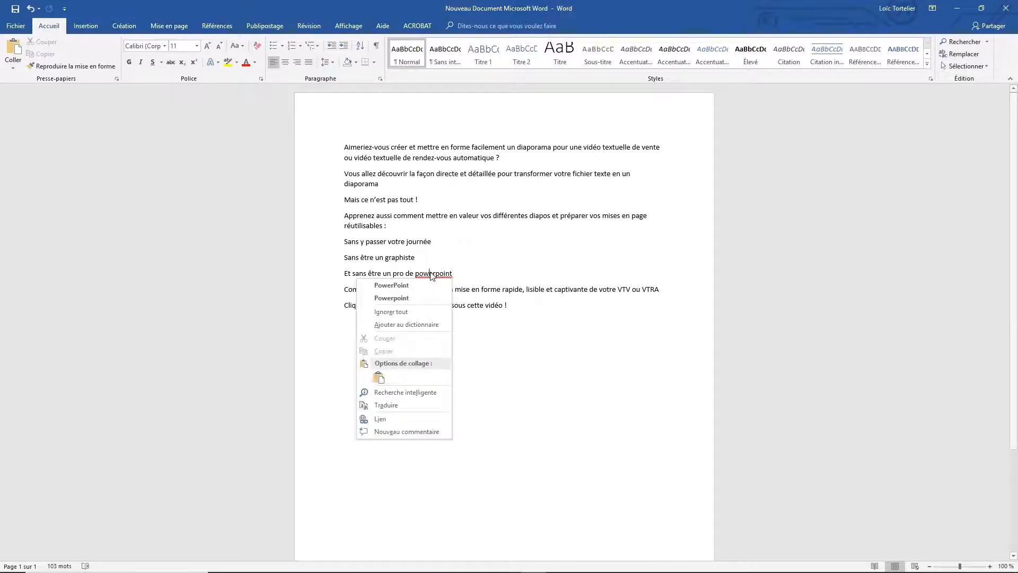
pyautogui.click(396, 287)
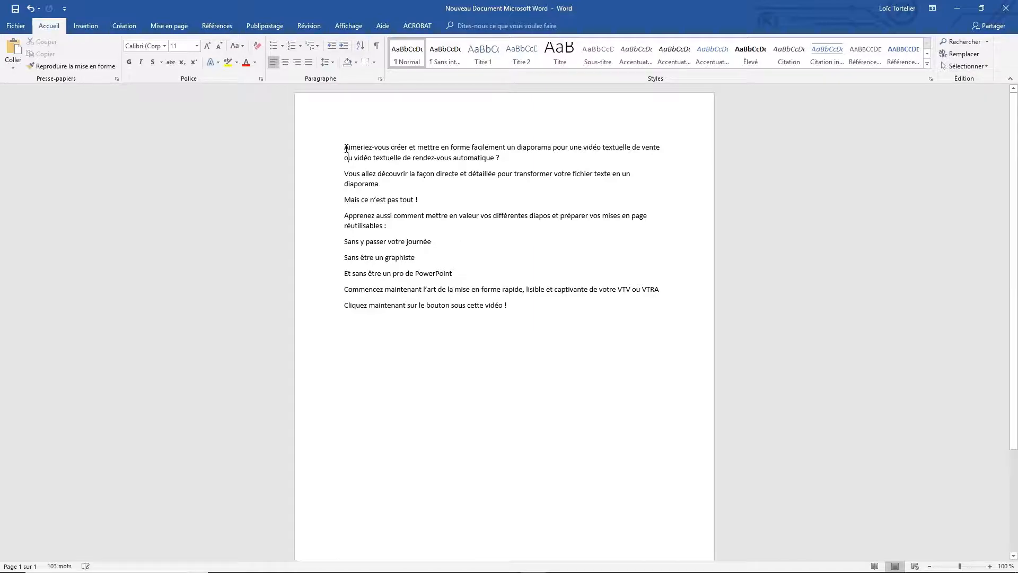
pyautogui.moveTo(347, 151); pyautogui.dragTo(511, 307)
pyautogui.click(511, 307)
pyautogui.tripleClick(423, 150)
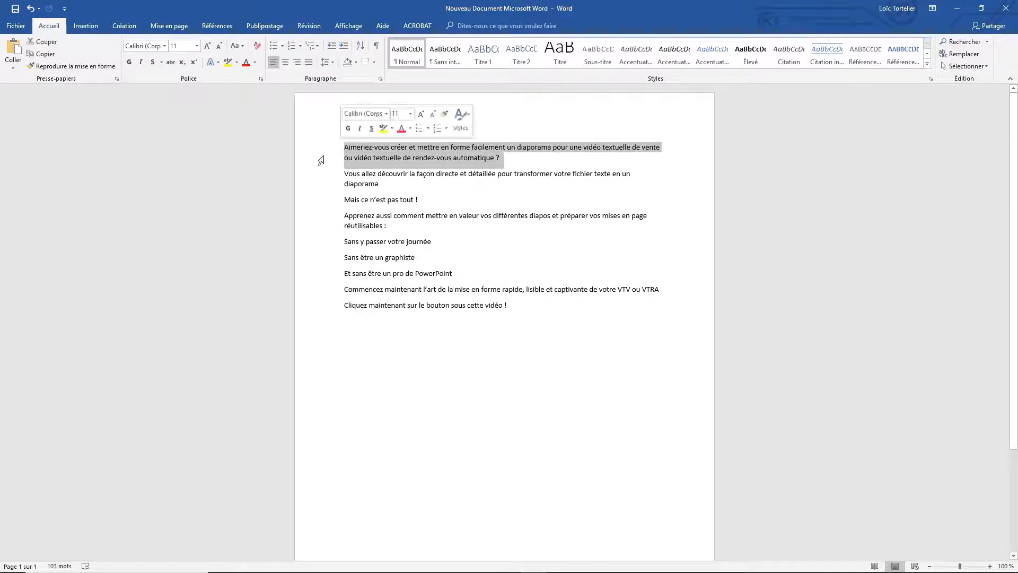
pyautogui.click(325, 159)
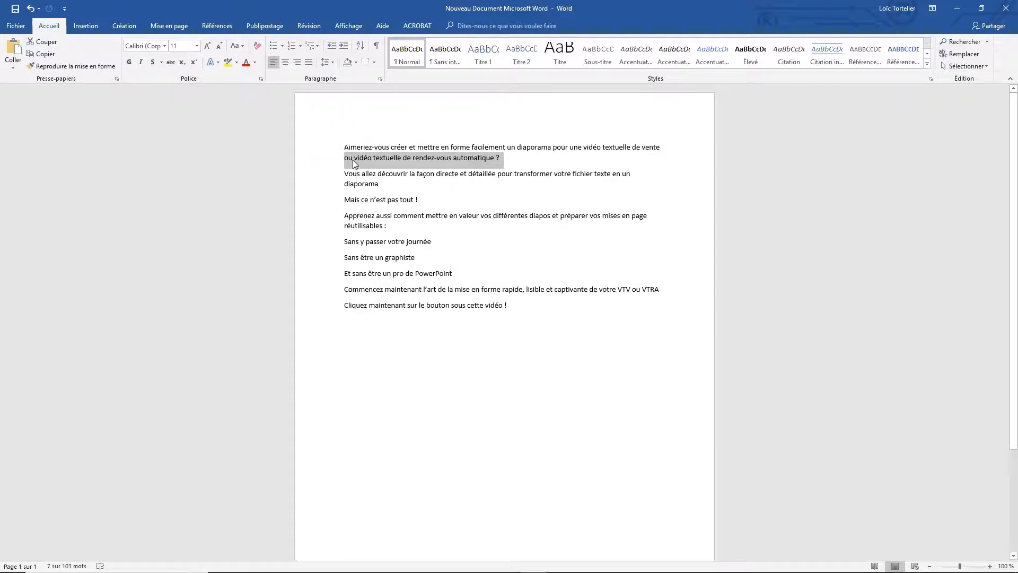
pyautogui.click(501, 160)
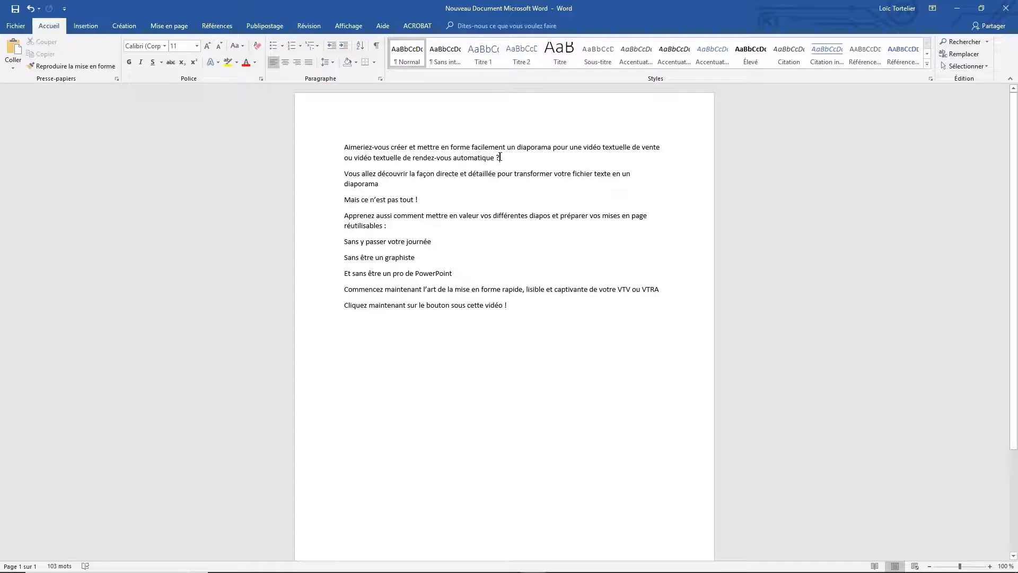
pyautogui.scroll(-5, 503, 153)
pyautogui.scroll(5, 474, 166)
pyautogui.scroll(-3, 474, 166)
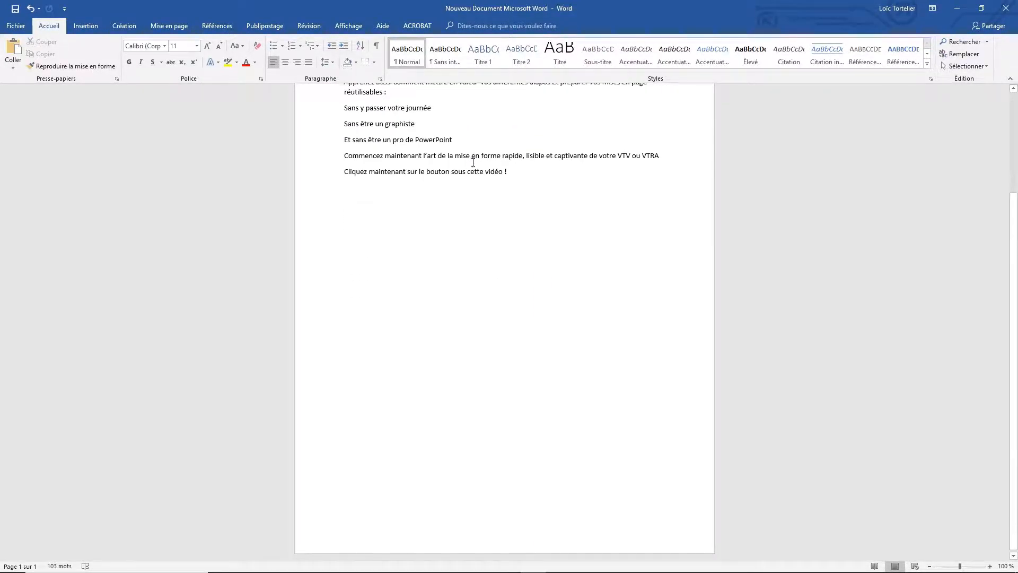
pyautogui.scroll(3, 473, 162)
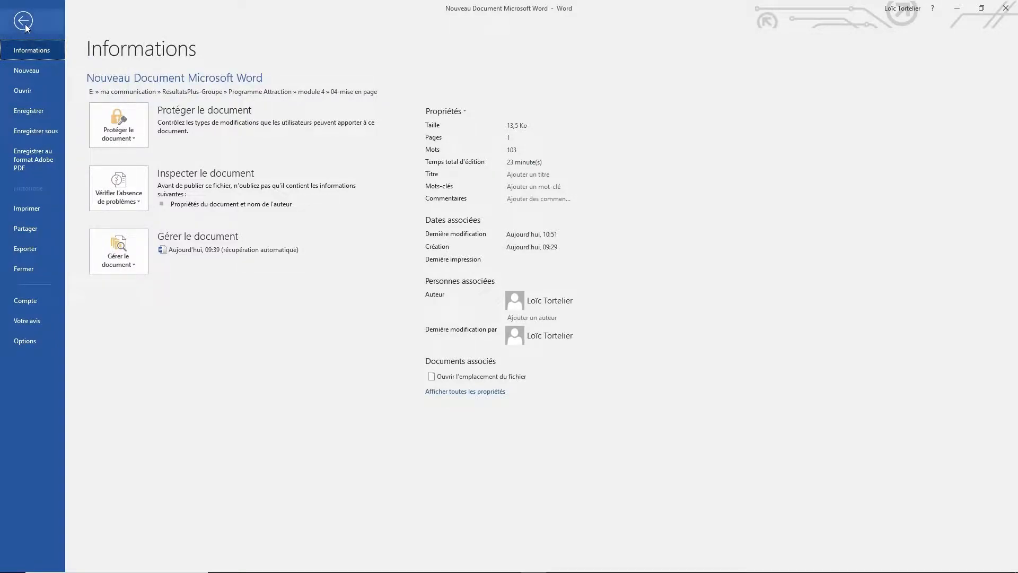
pyautogui.click(24, 22)
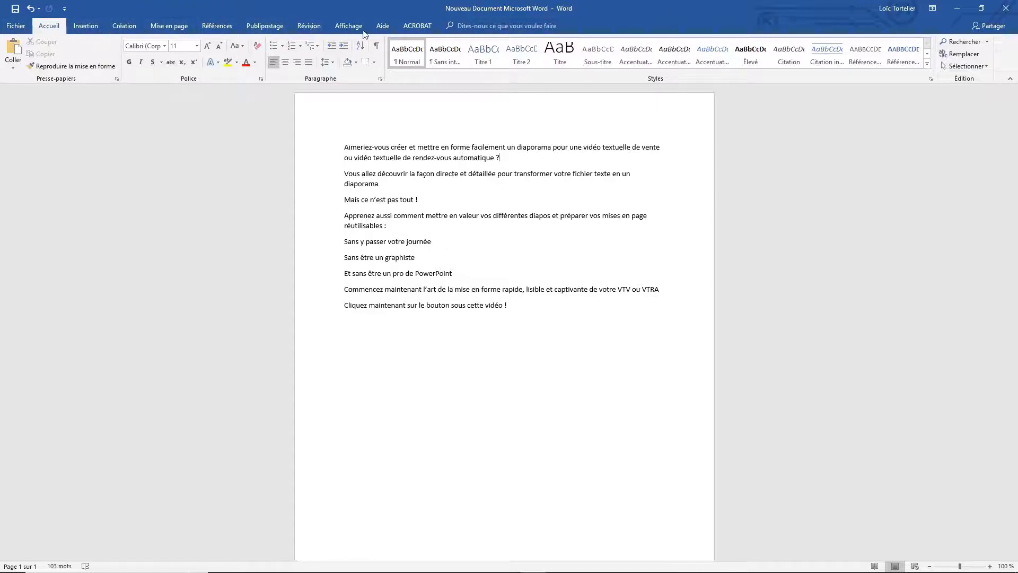
# Export the document with its file type changed to plain text (Texte brut), bringing up the save dialog.
pyautogui.click(16, 26)
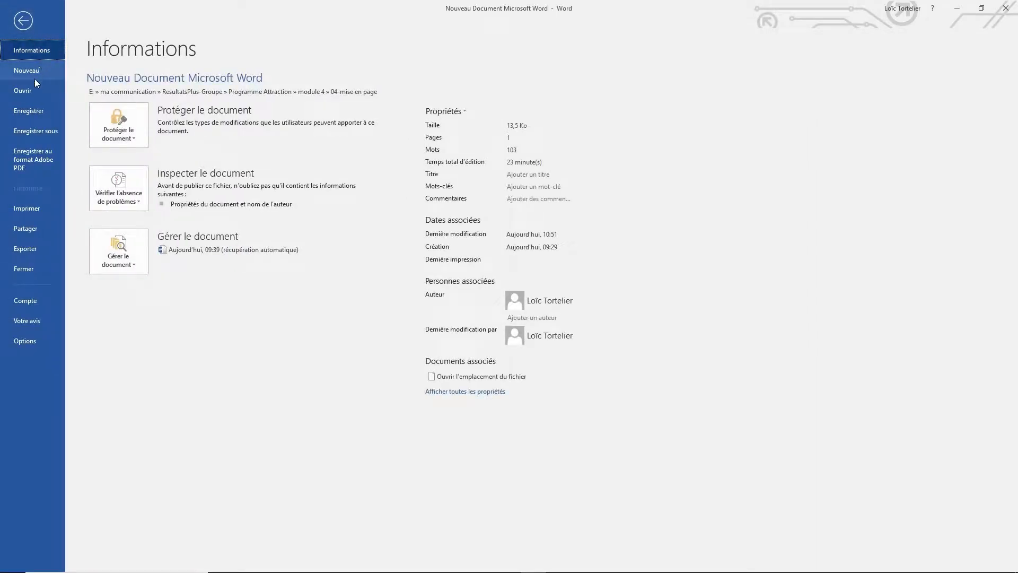
pyautogui.click(39, 251)
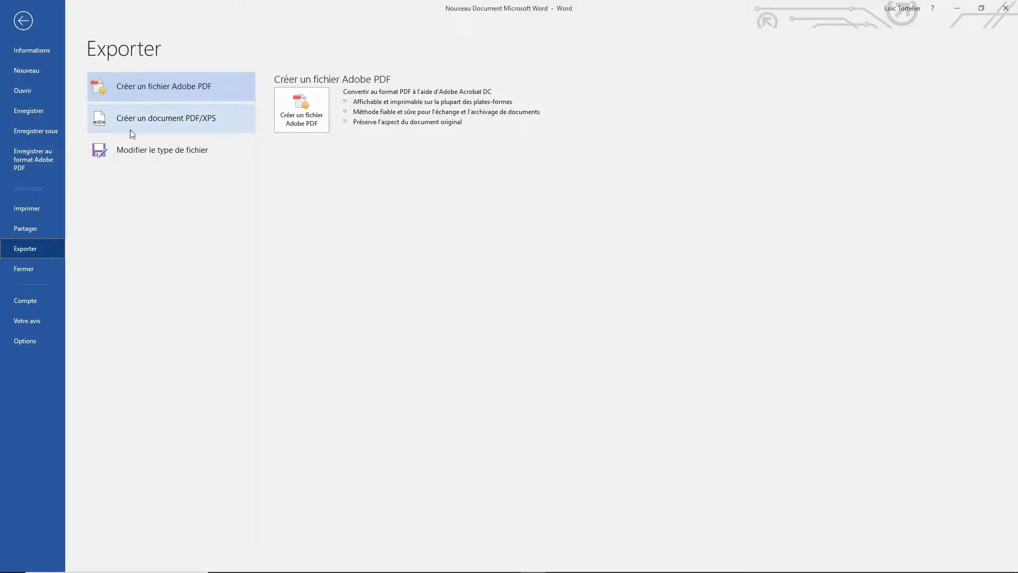
pyautogui.click(189, 151)
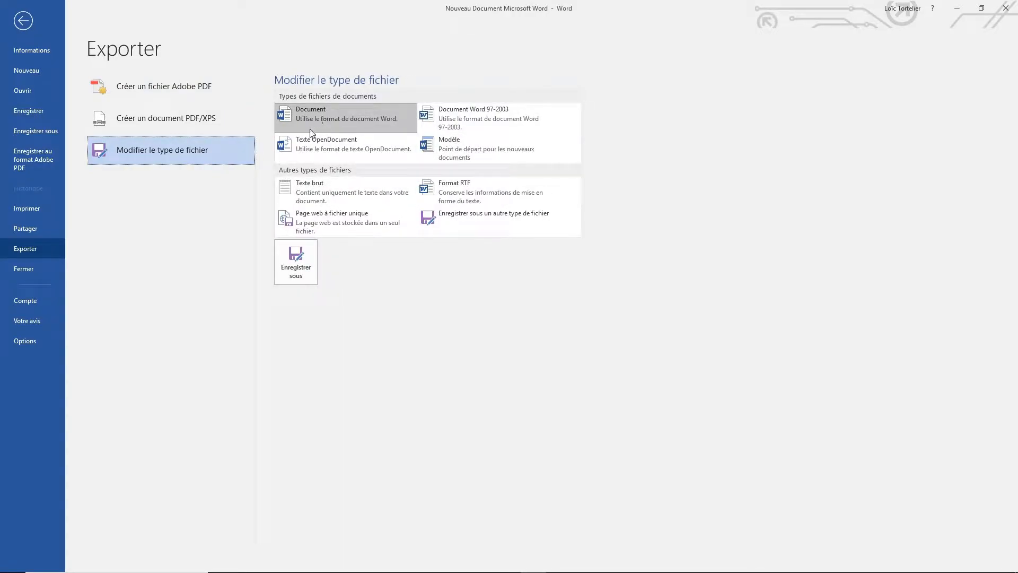
pyautogui.click(311, 190)
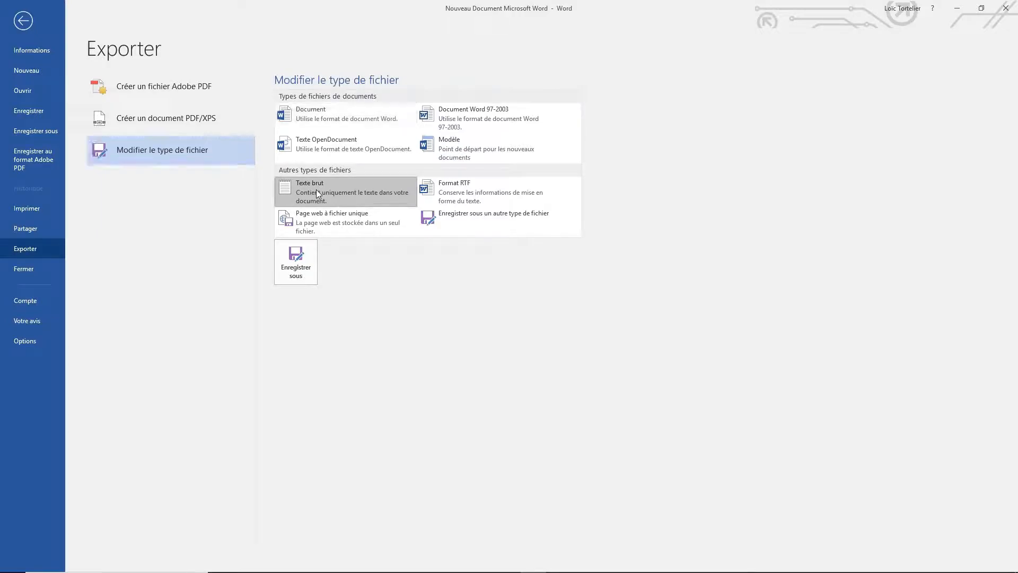
pyautogui.click(312, 268)
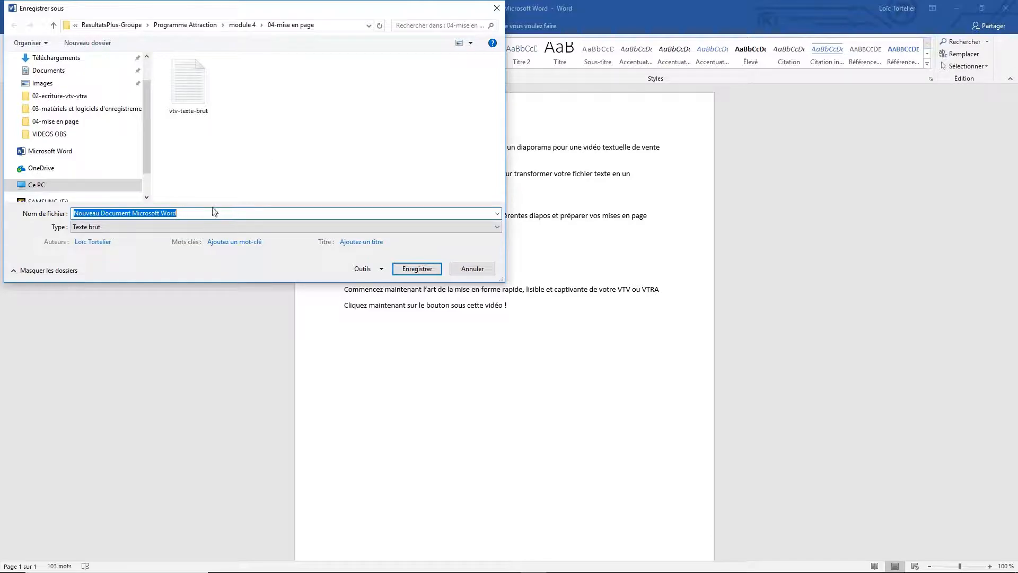
# Save the plain-text export as vtv-texte-brut, replacing the existing file and using the default Windows text encoding.
pyautogui.click(191, 94)
pyautogui.click(83, 212)
pyautogui.click(83, 213)
pyautogui.click(122, 210)
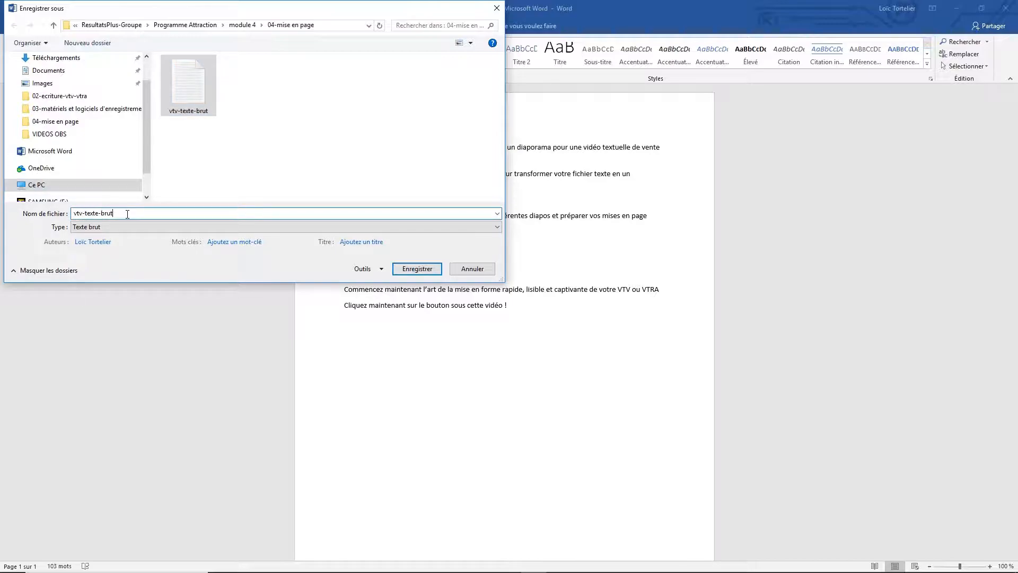
pyautogui.click(418, 270)
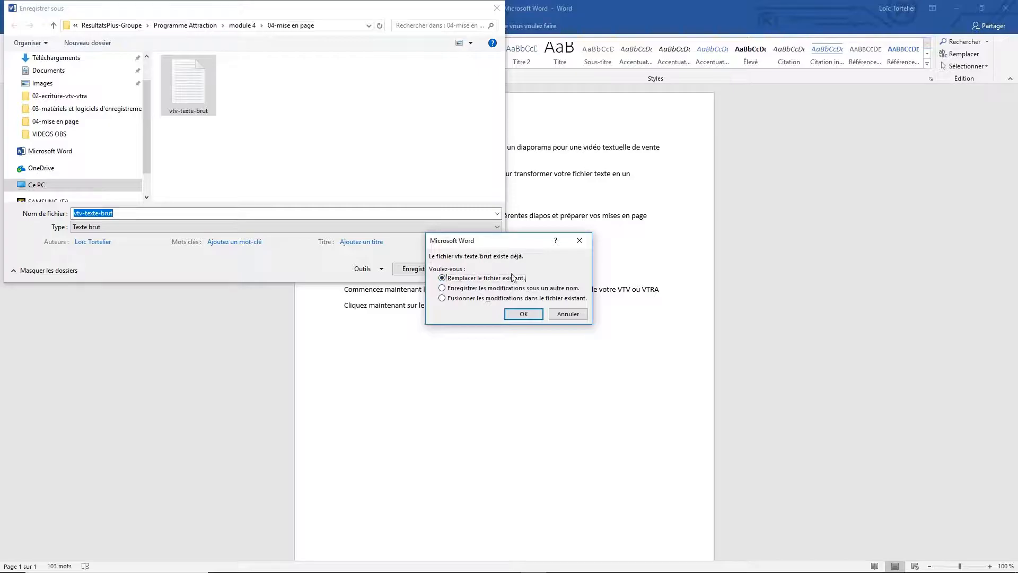
pyautogui.click(532, 314)
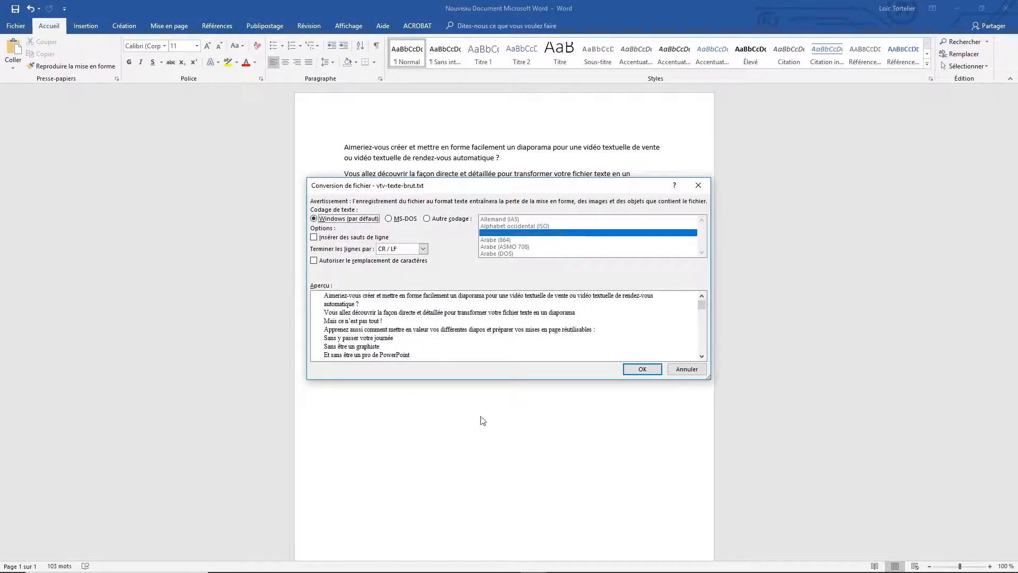
pyautogui.click(642, 369)
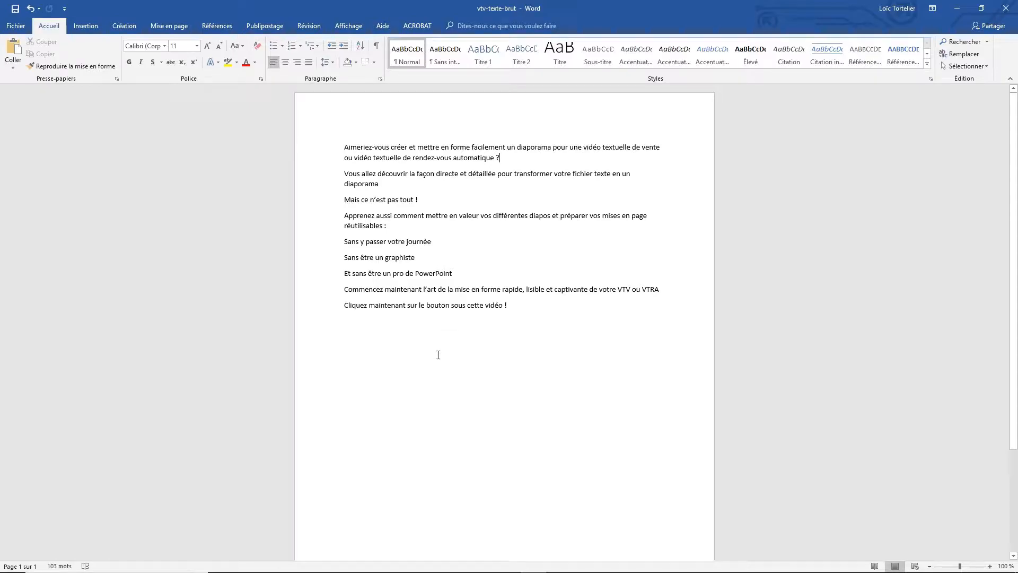
# Switch to PowerPoint and create a new blank presentation (Nouvelle présentation).
pyautogui.press('alt')
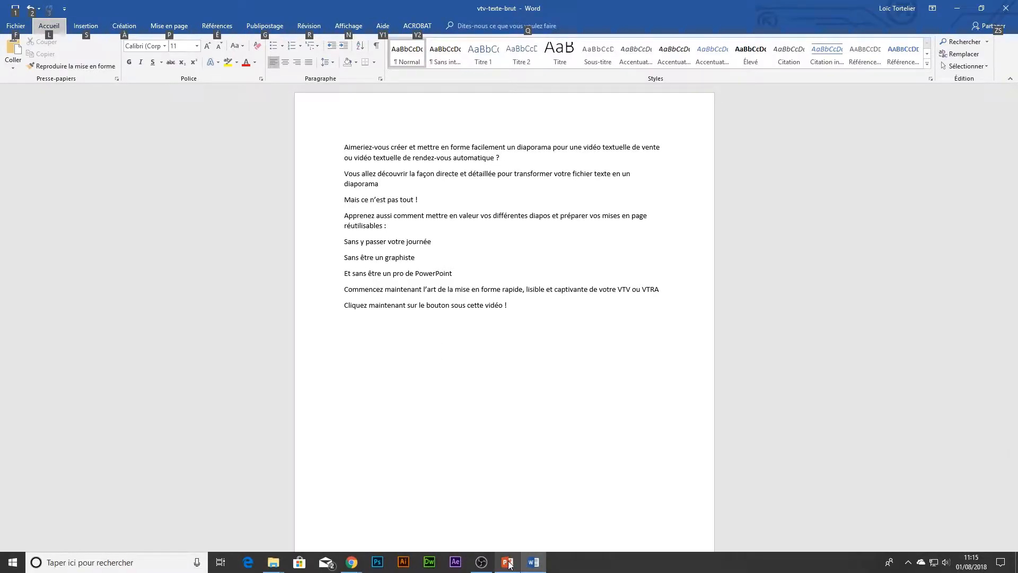
pyautogui.click(507, 564)
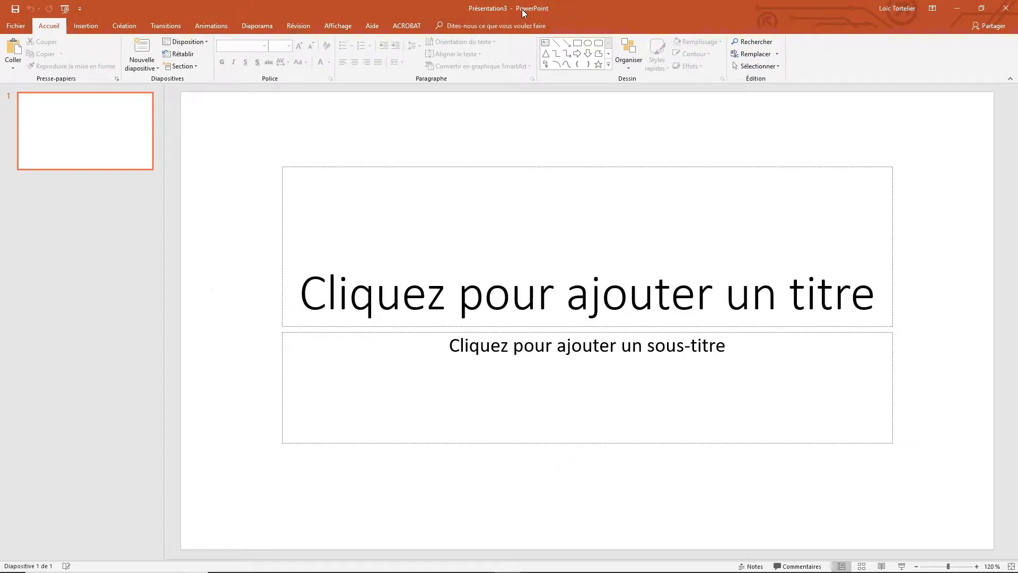
pyautogui.click(16, 27)
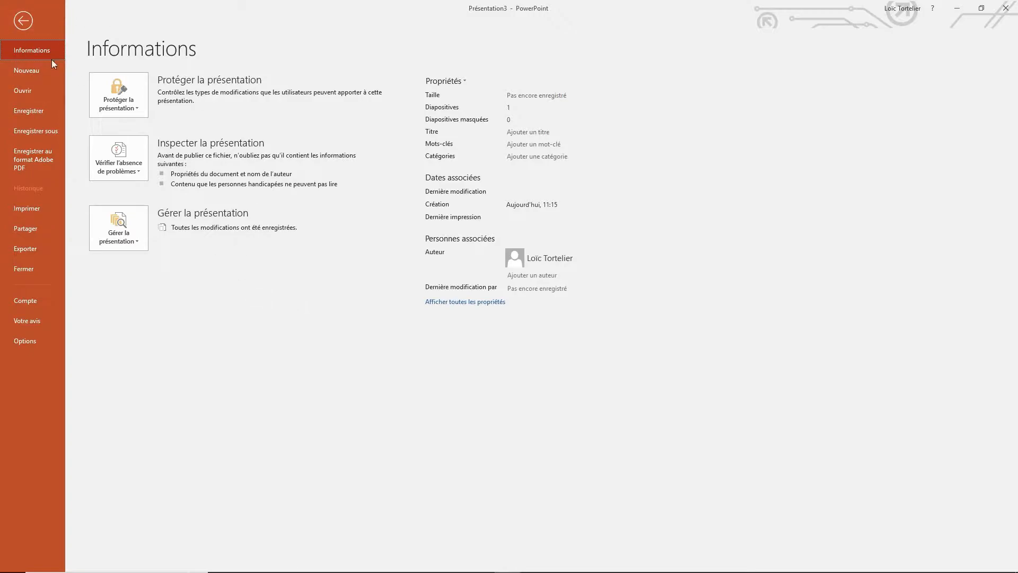
pyautogui.click(27, 72)
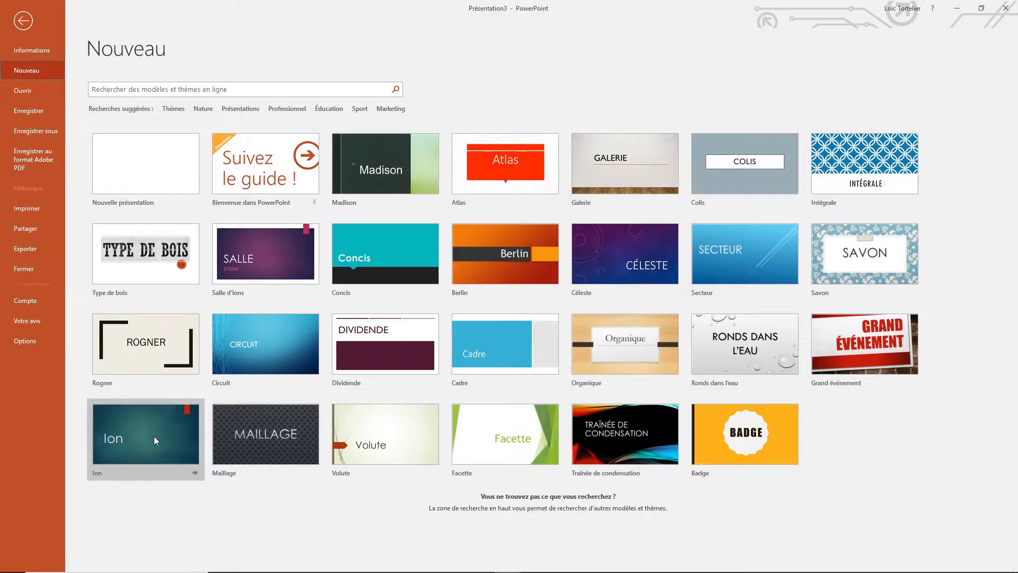
pyautogui.click(137, 176)
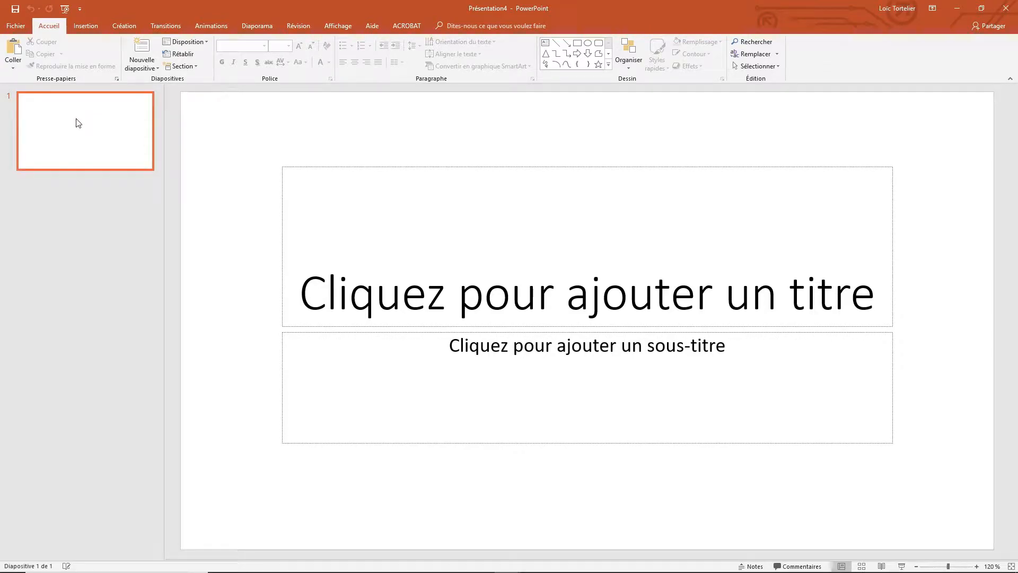
# Browse for a file to open and select the text file vtv-texte-brut in the 04-mise en page folder.
pyautogui.click(17, 27)
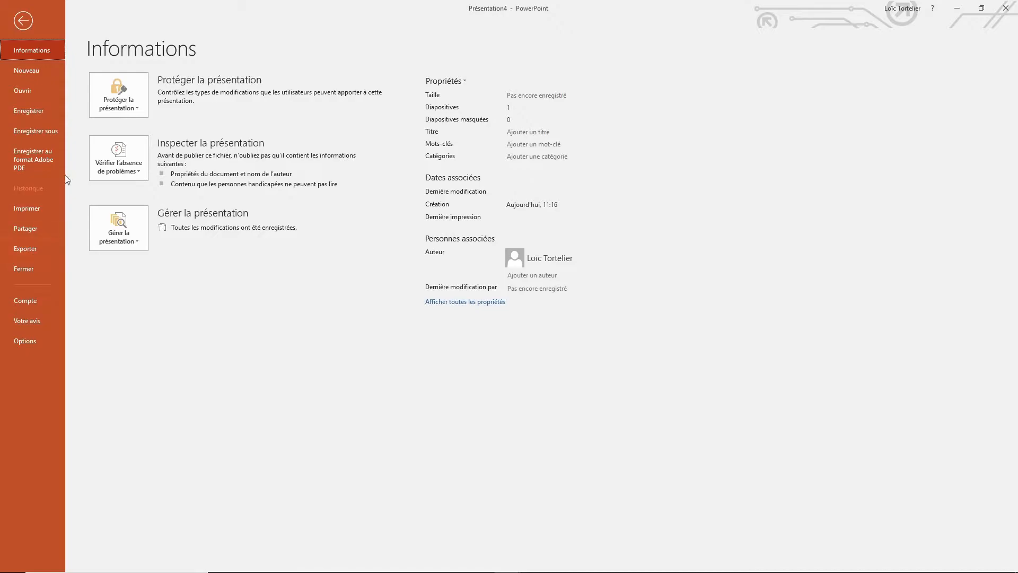
pyautogui.click(24, 91)
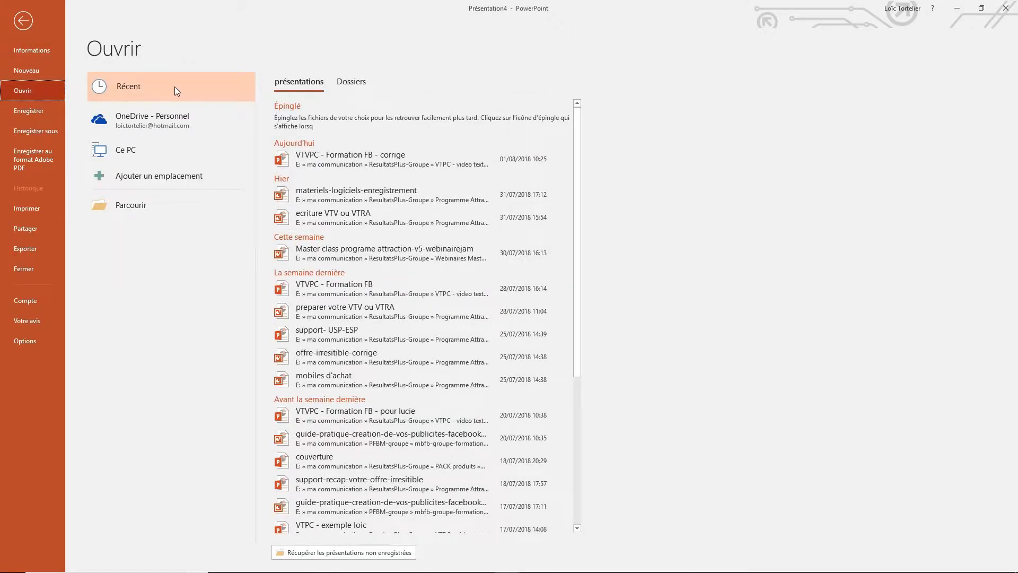
pyautogui.click(130, 209)
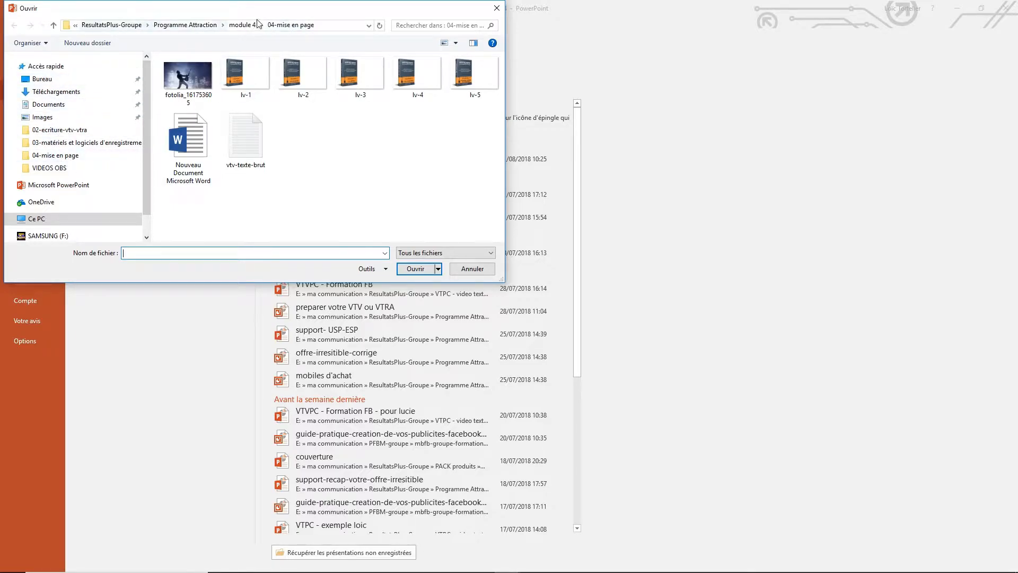
pyautogui.click(246, 149)
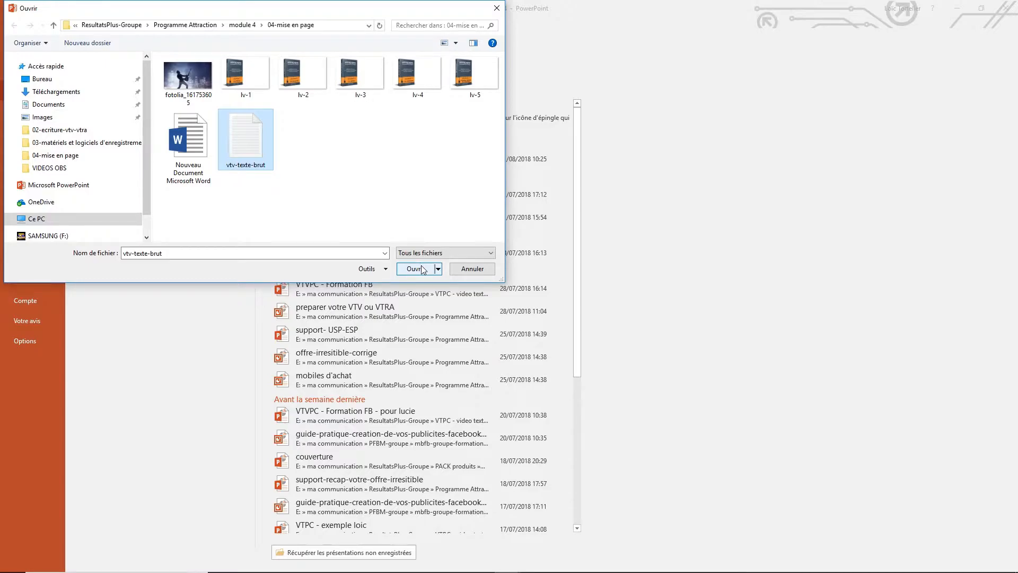
# Close the vtv-texte-brut document in Word, return to PowerPoint and open that text file as a slide presentation.
pyautogui.click(537, 565)
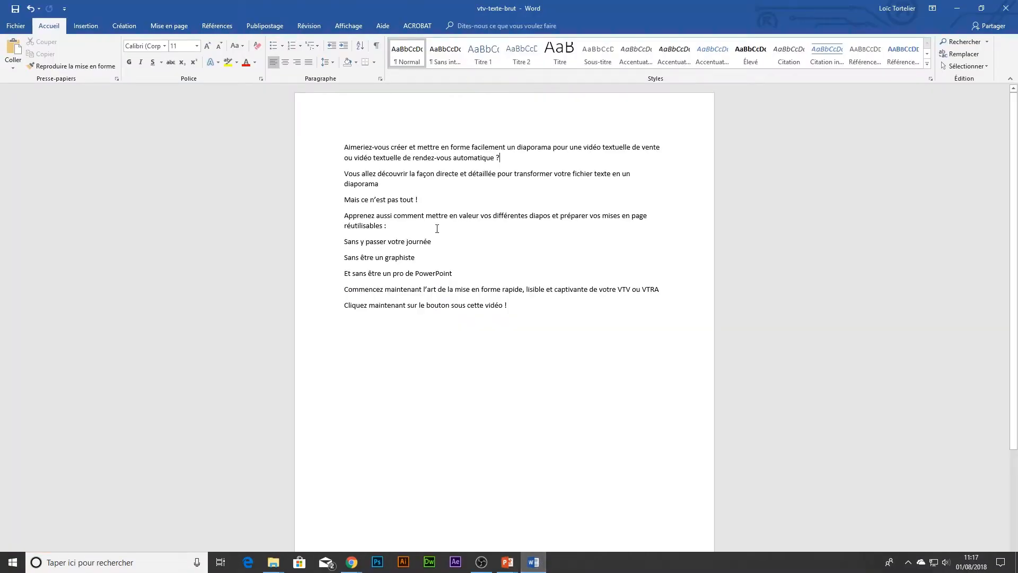
pyautogui.click(1008, 11)
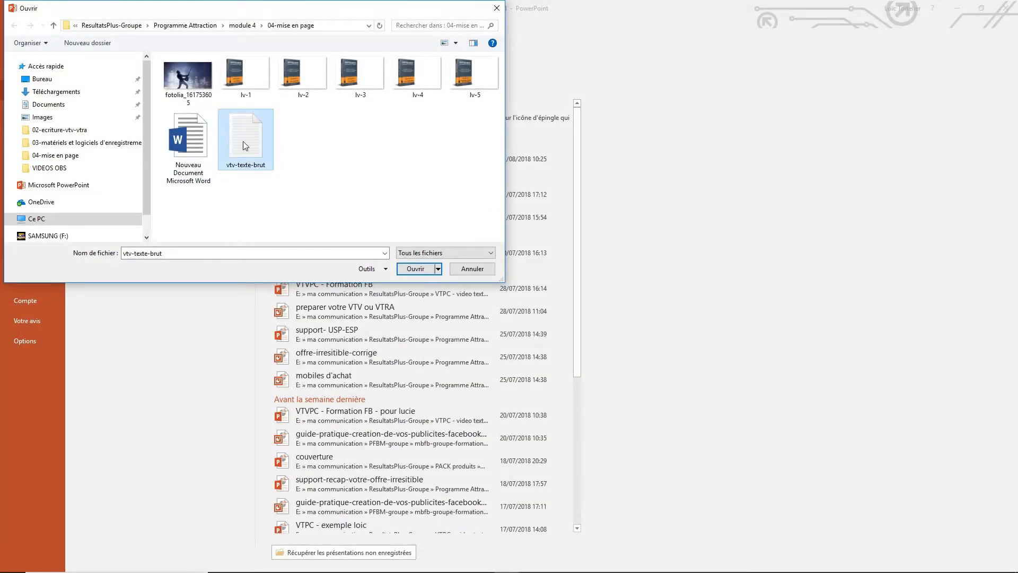
pyautogui.click(416, 269)
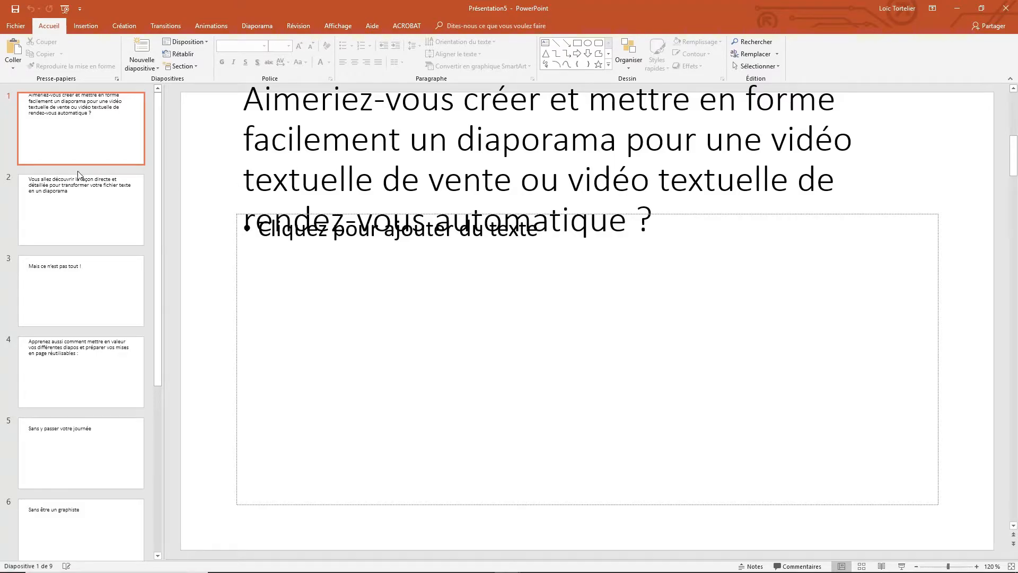
pyautogui.scroll(-3, 88, 183)
pyautogui.scroll(5, 100, 197)
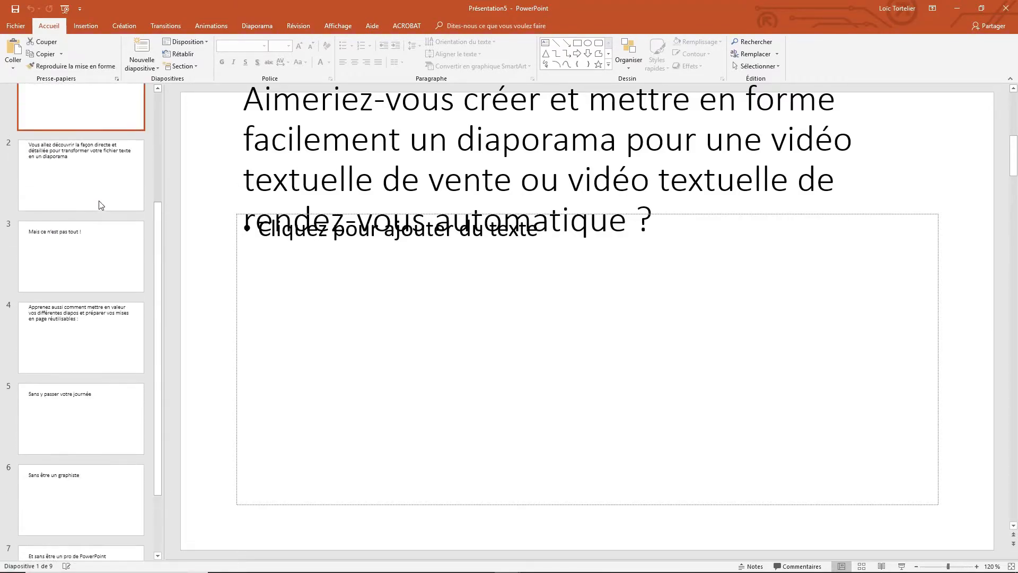